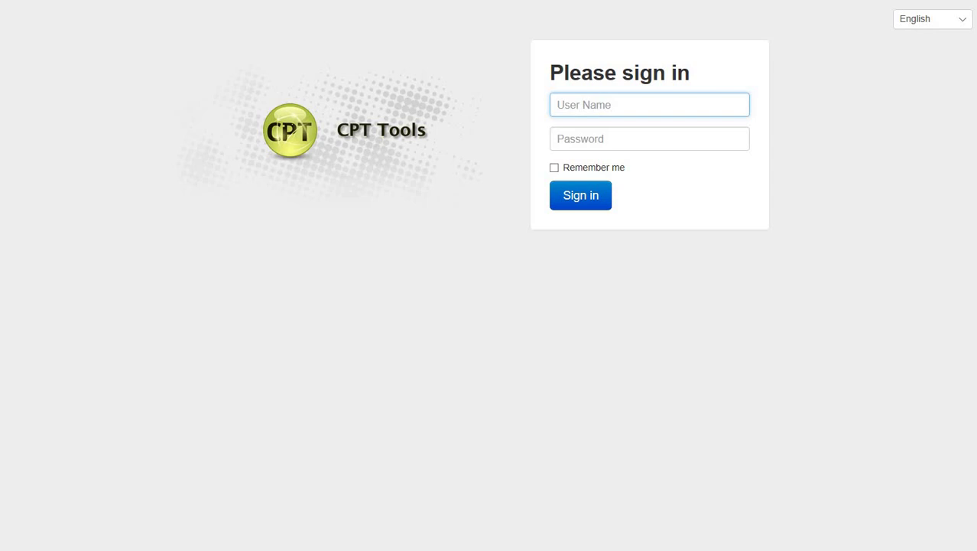
# Sign in as admin with the saved account password
pyautogui.click(650, 105)
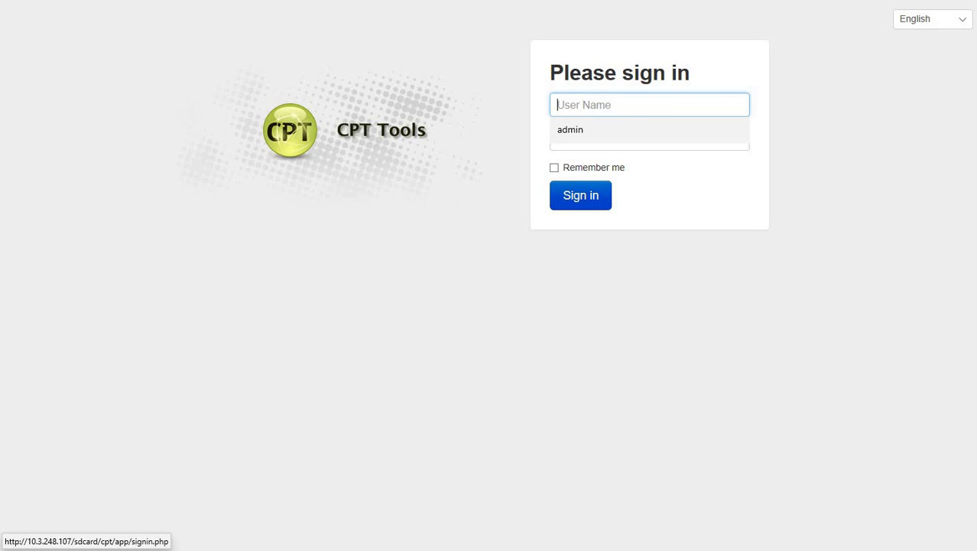
pyautogui.click(570, 129)
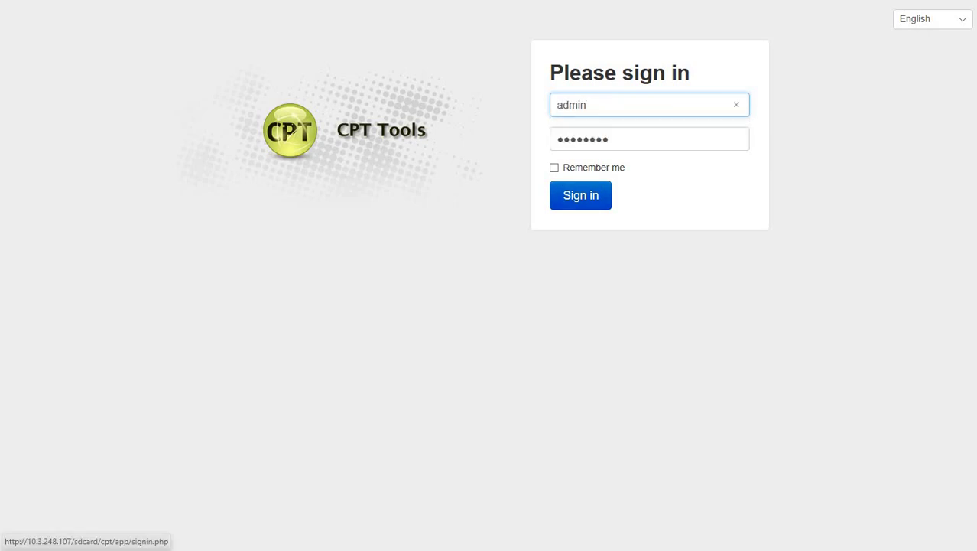
pyautogui.click(581, 195)
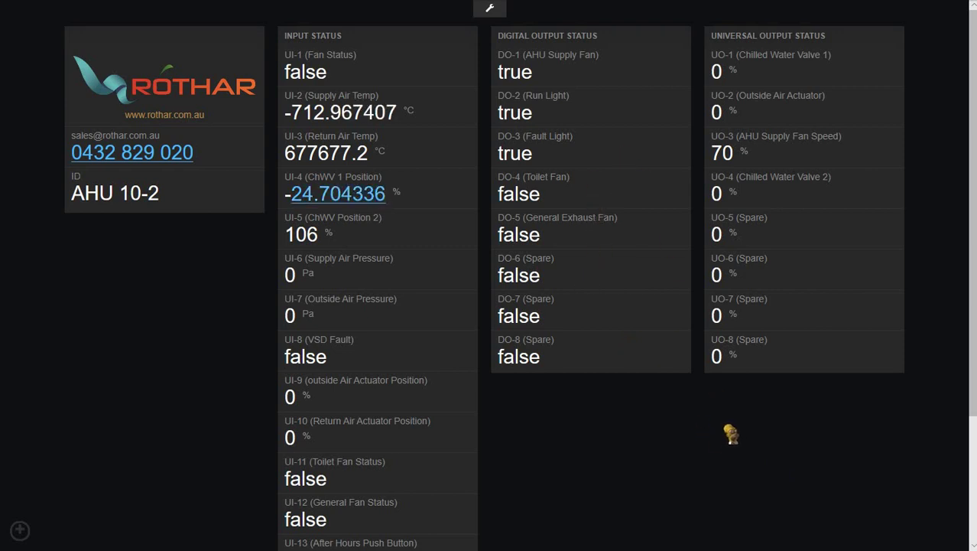
# Start the AHU fan test from the Test Digital Outputs dashboard and check its response on the Inputs and Outputs dashboard
pyautogui.click(20, 531)
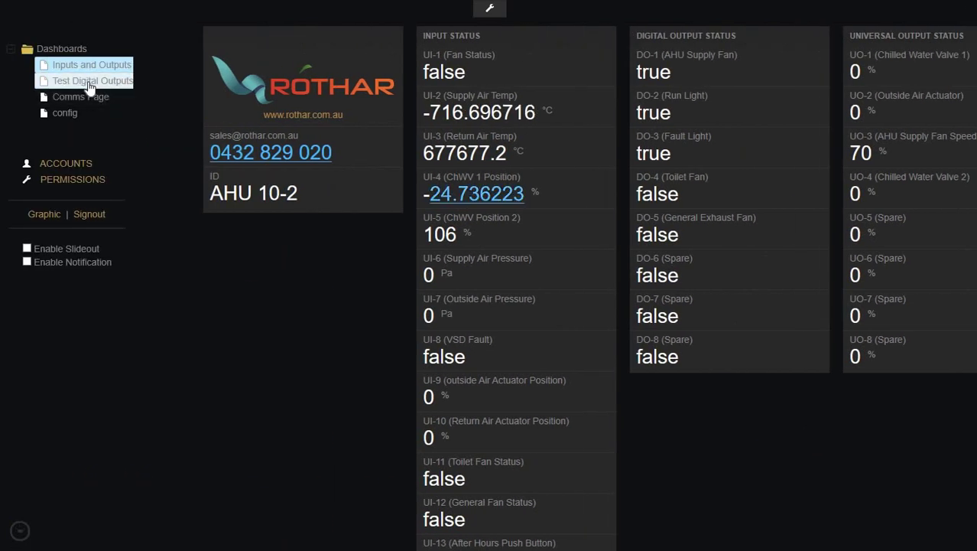
pyautogui.click(86, 82)
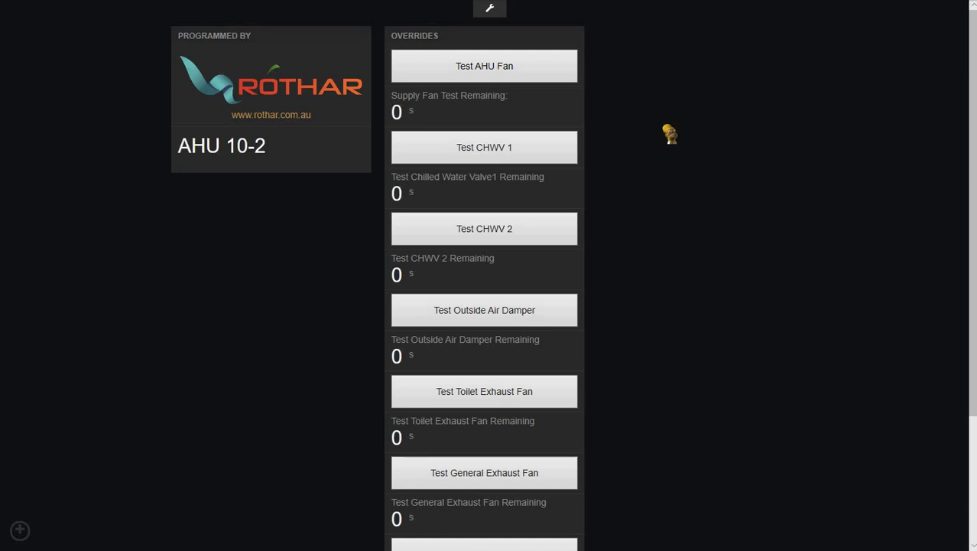
pyautogui.click(529, 74)
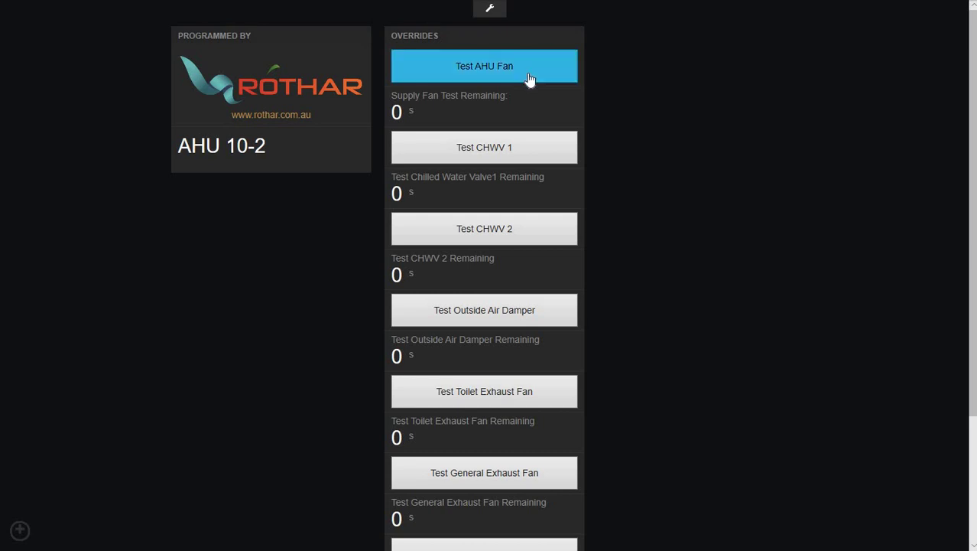
pyautogui.click(459, 146)
pyautogui.click(490, 147)
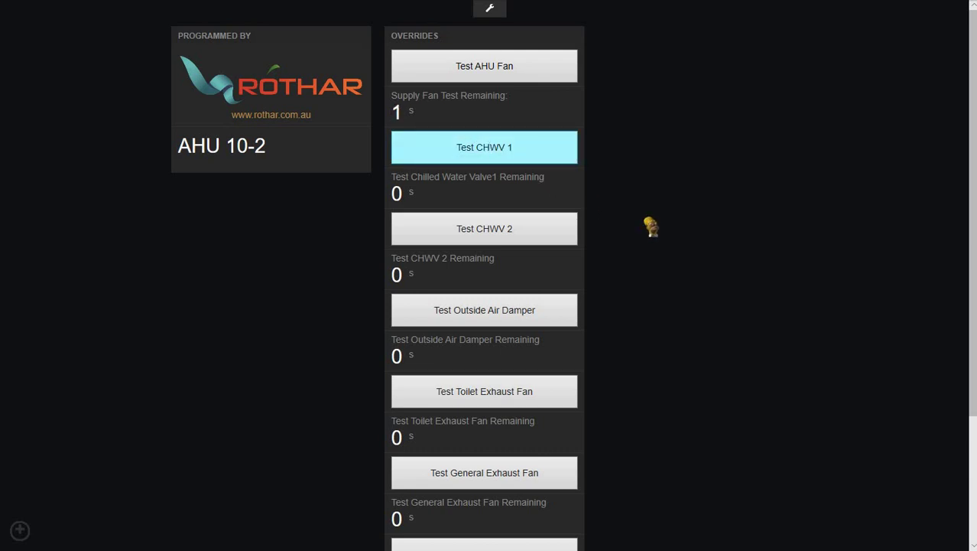
pyautogui.click(568, 233)
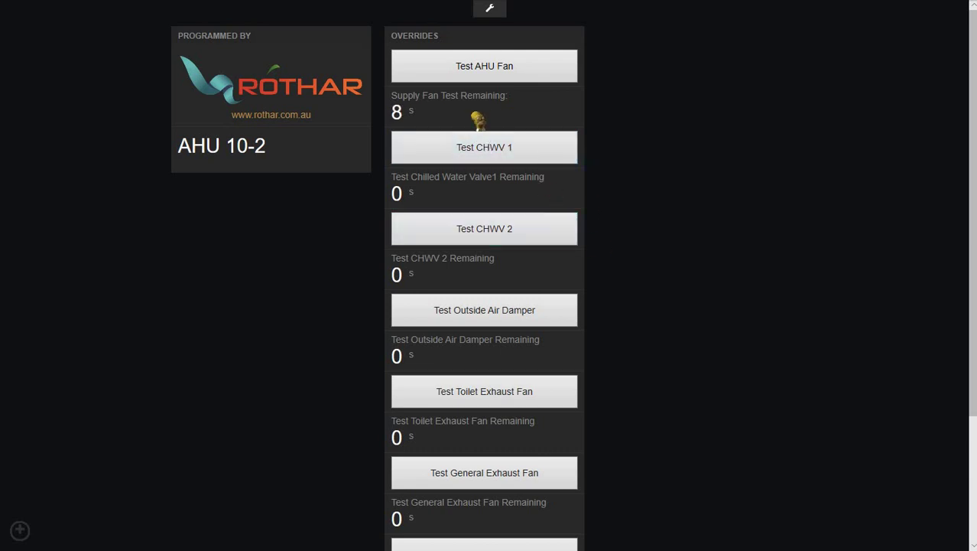
pyautogui.click(20, 530)
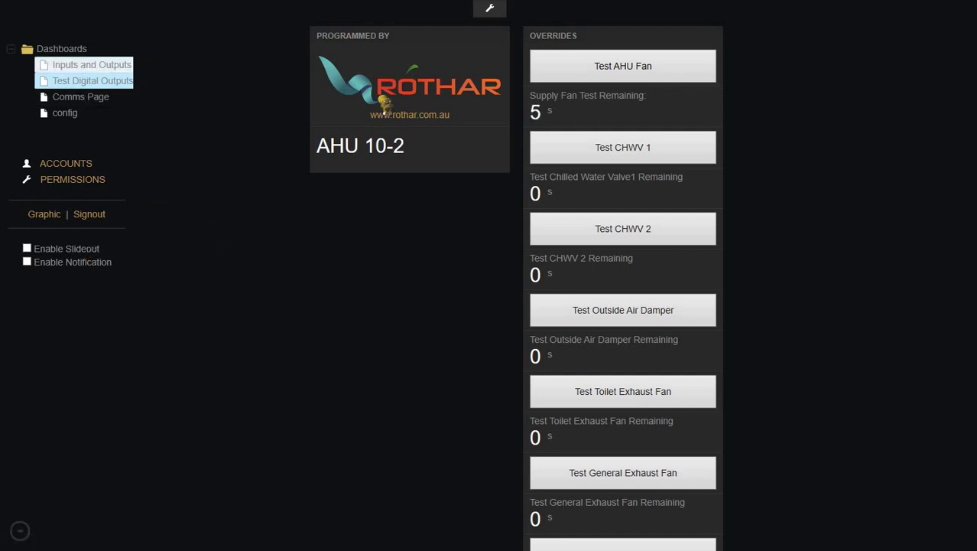
pyautogui.click(88, 66)
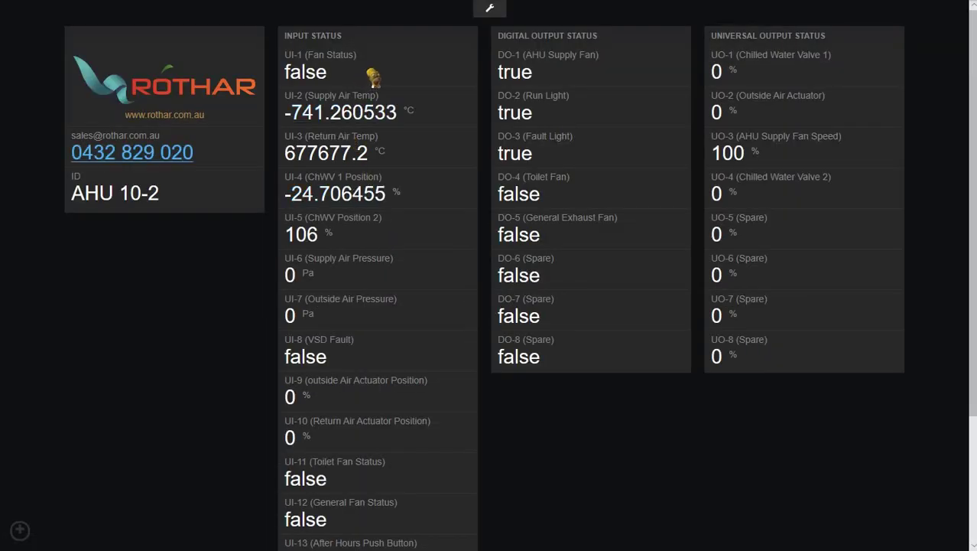
# Start the CHWV 1 test from the Test Digital Outputs dashboard and check the valve output on the Inputs and Outputs dashboard
pyautogui.click(20, 530)
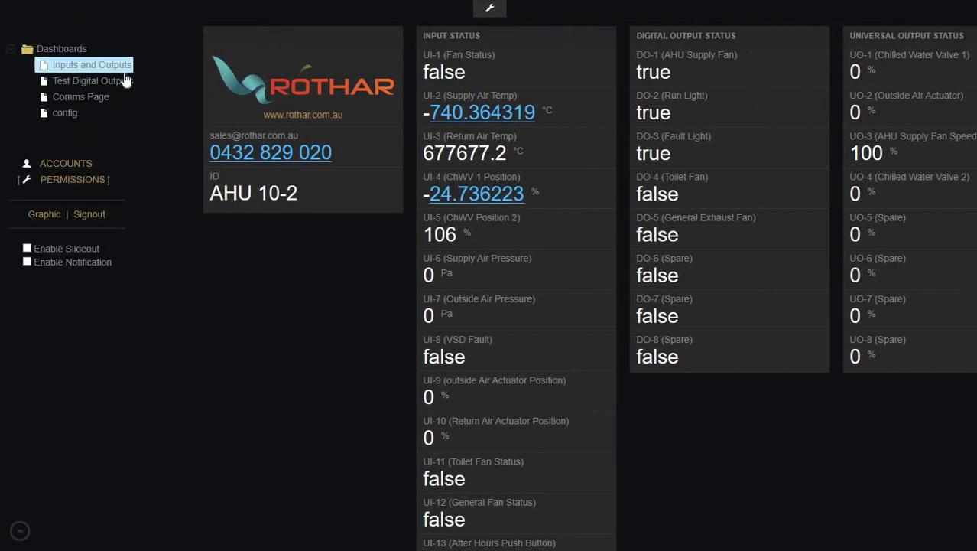
pyautogui.click(123, 81)
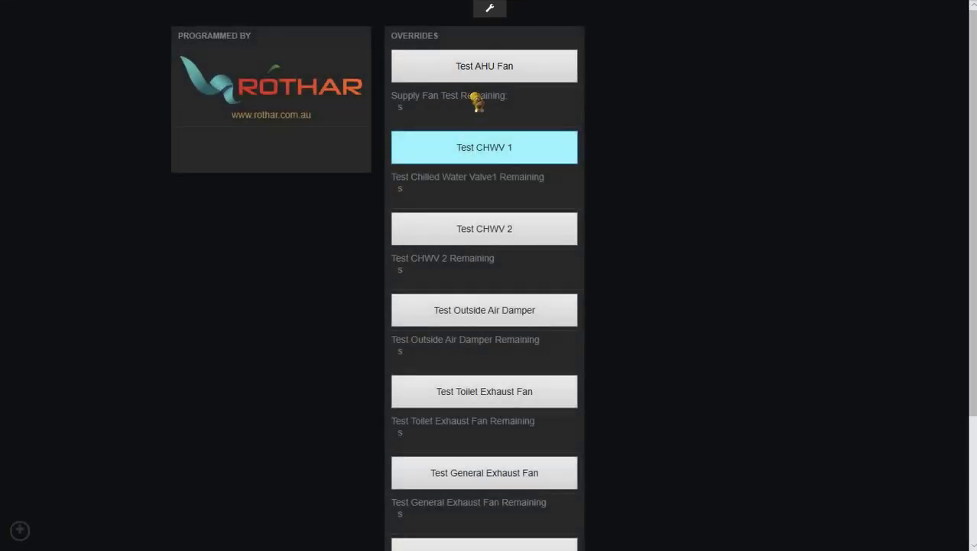
pyautogui.click(520, 151)
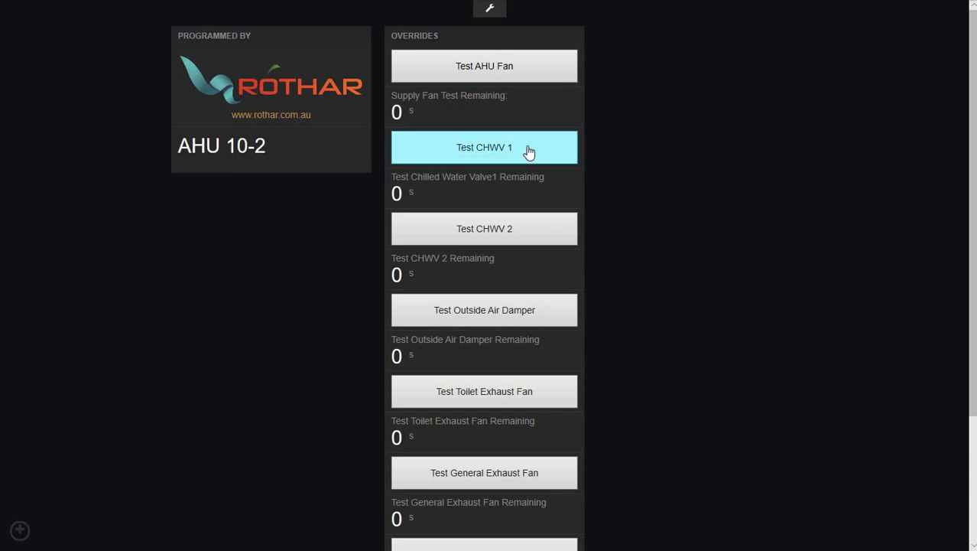
pyautogui.click(531, 150)
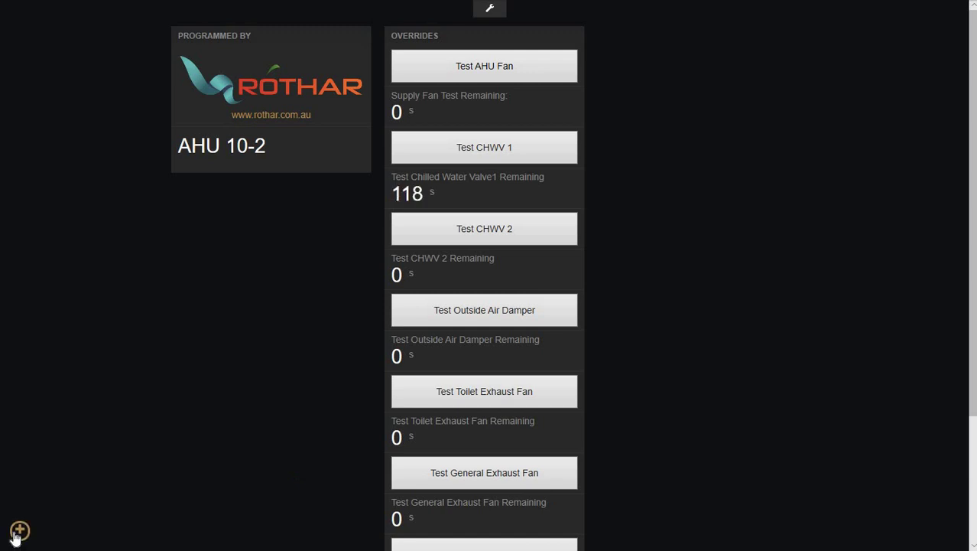
pyautogui.click(16, 533)
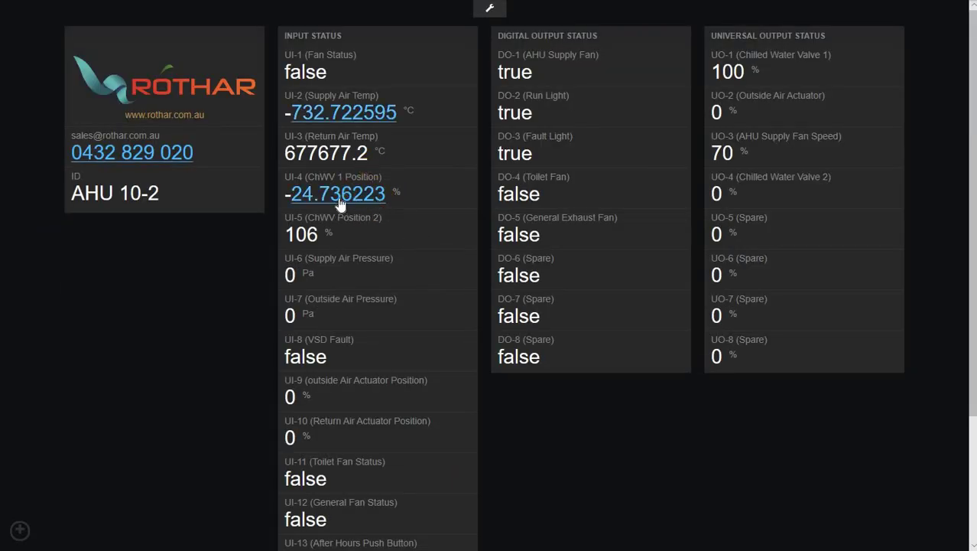
# Review the remaining override tests on Test Digital Outputs, down to the fault light, and return to the Inputs and Outputs dashboard
pyautogui.click(21, 532)
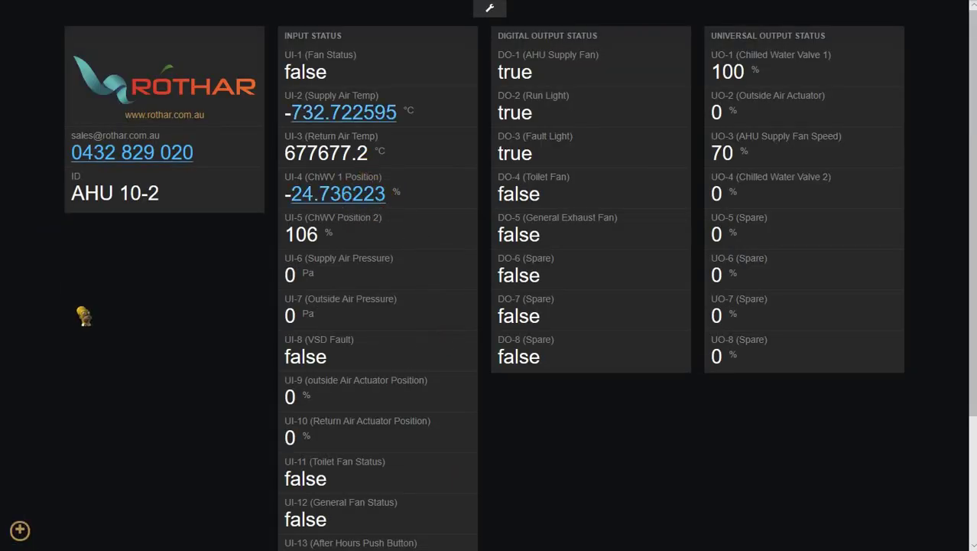
pyautogui.click(111, 82)
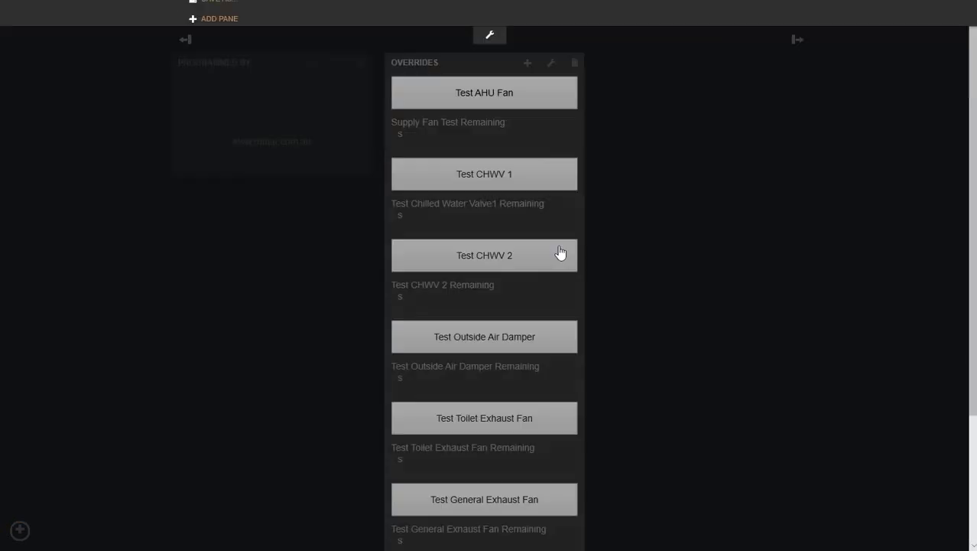
pyautogui.scroll(-3, 613, 266)
pyautogui.click(486, 227)
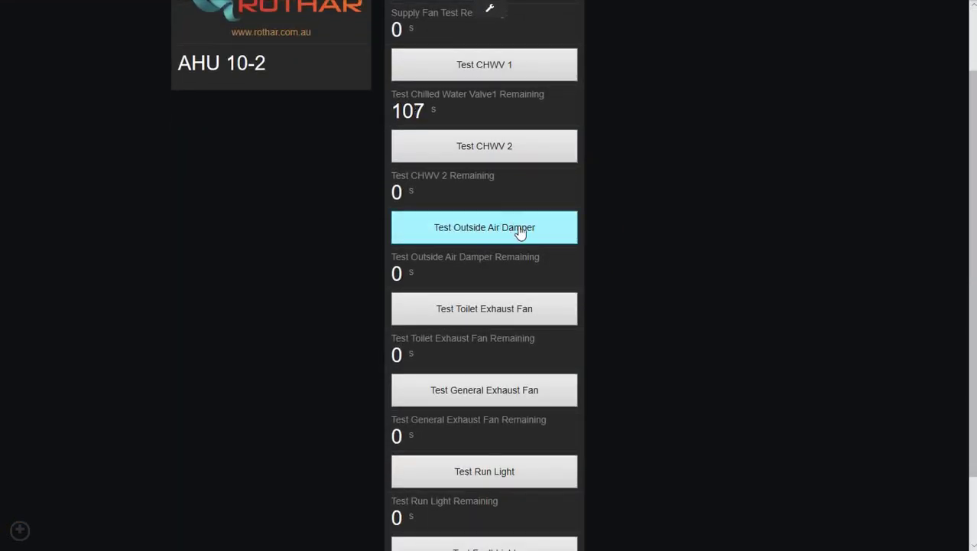
pyautogui.click(548, 388)
pyautogui.scroll(-2, 582, 421)
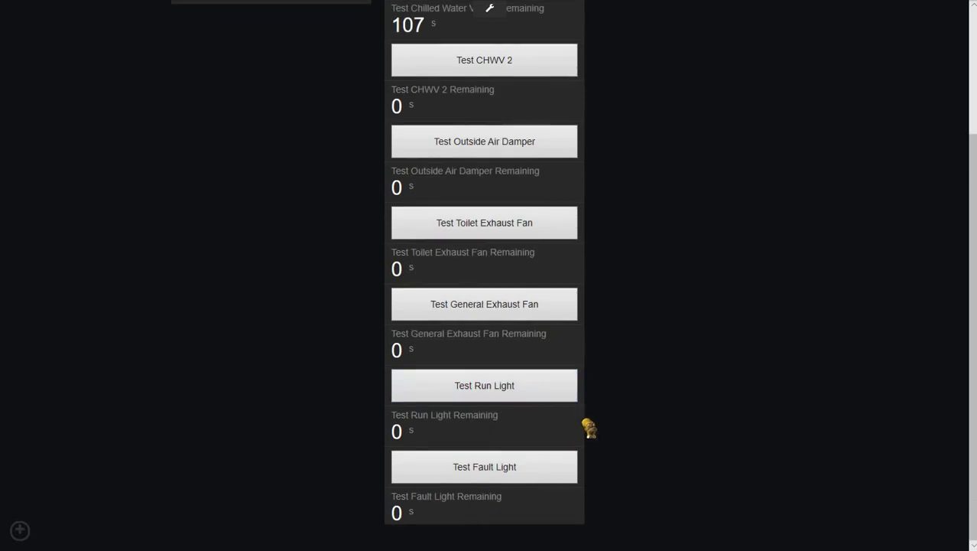
pyautogui.click(544, 479)
pyautogui.scroll(5, 591, 474)
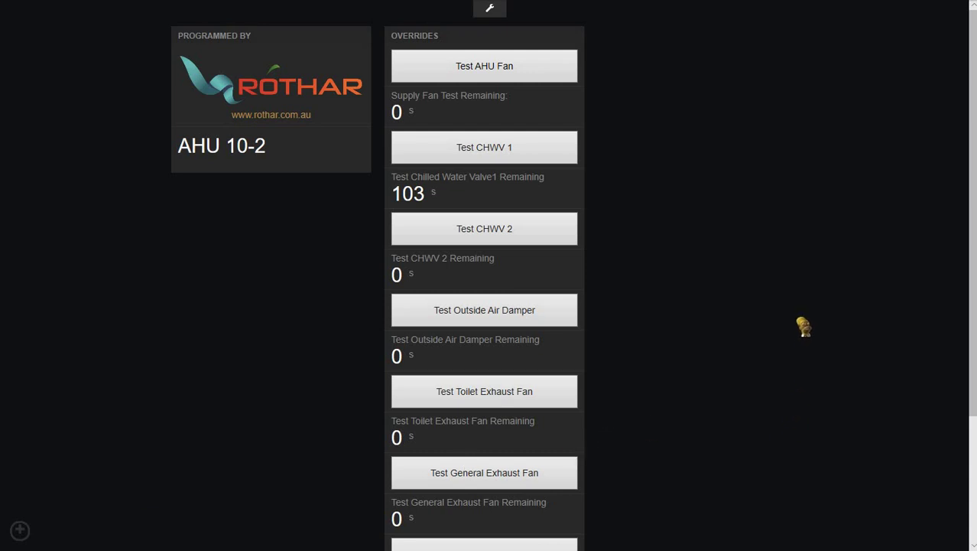
pyautogui.click(398, 239)
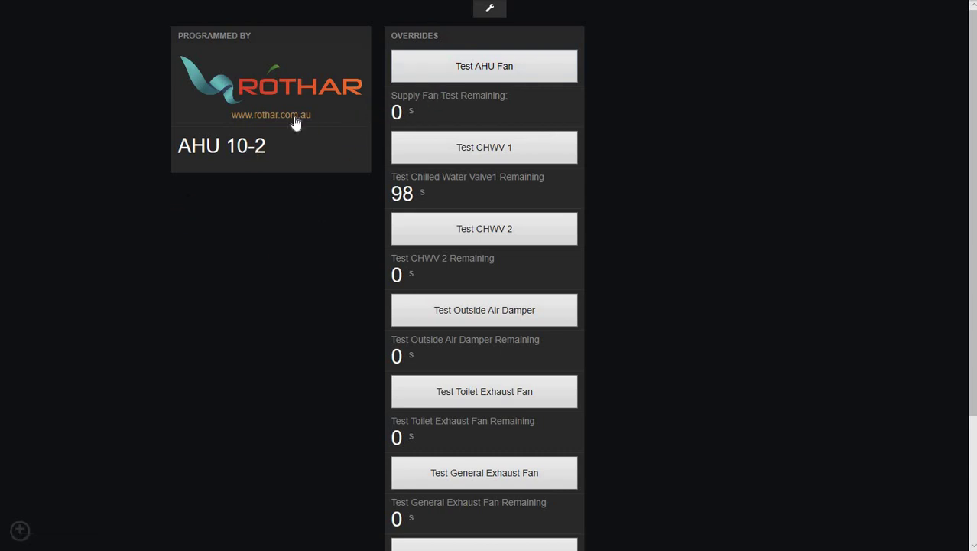
pyautogui.click(16, 535)
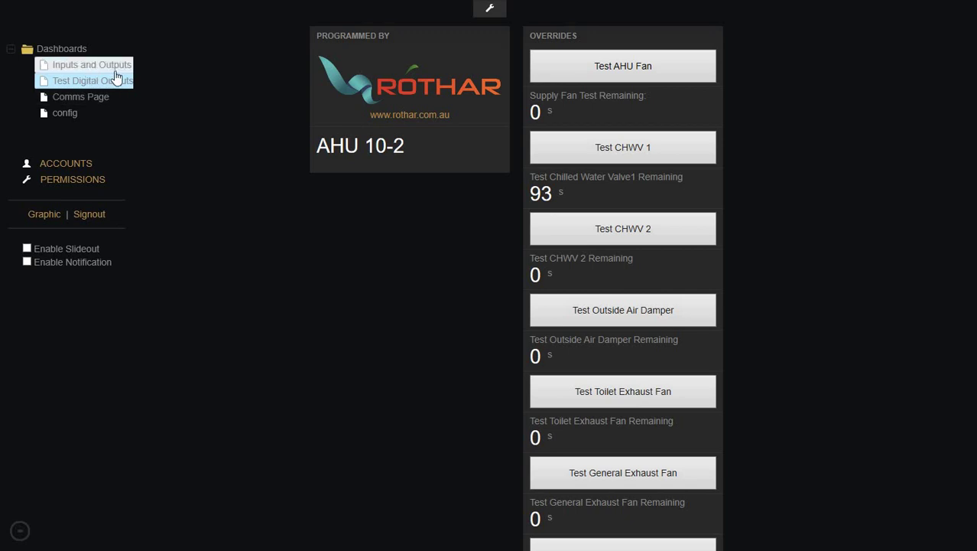
pyautogui.click(115, 77)
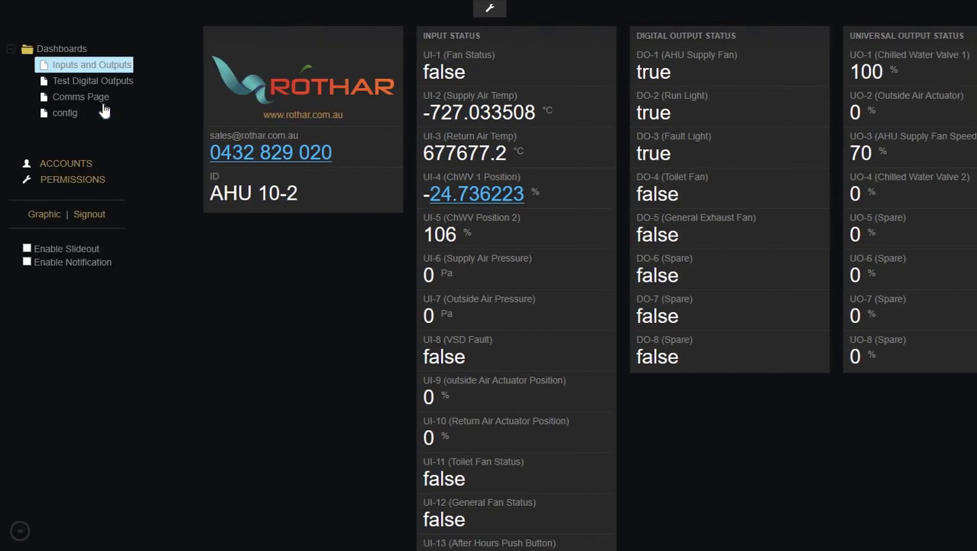
# Examine the VAV communication status on the Comms Page, and the controller's BACnet ID, app name and licence status on the config dashboard
pyautogui.click(93, 101)
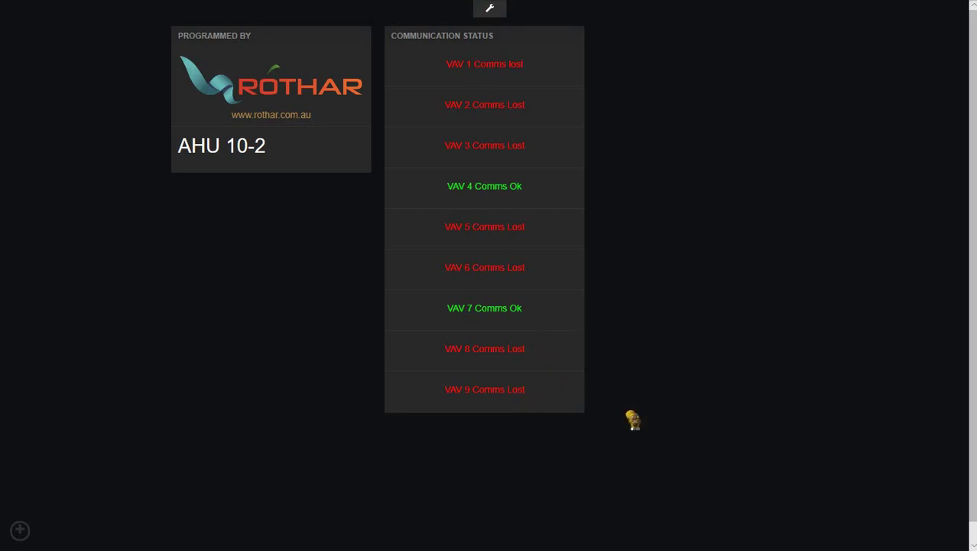
pyautogui.click(20, 530)
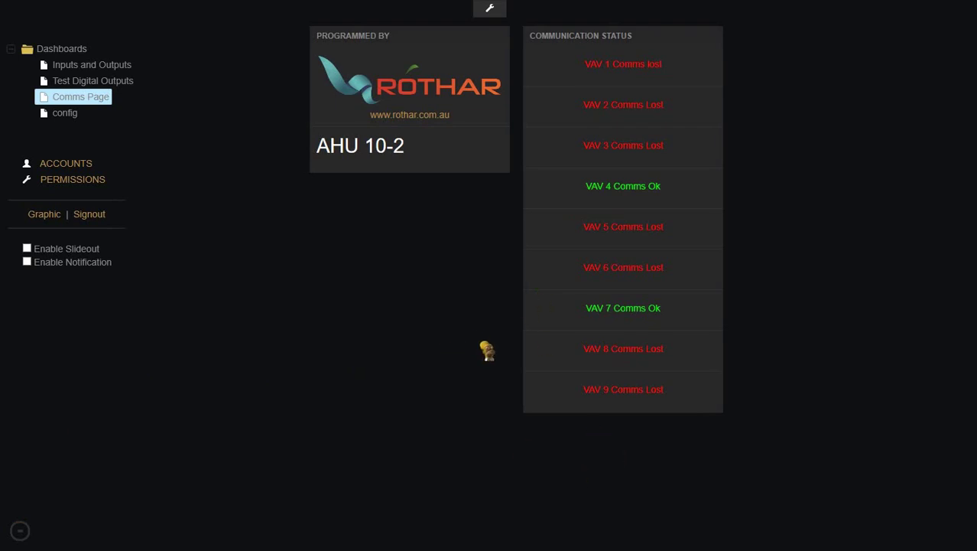
pyautogui.click(72, 116)
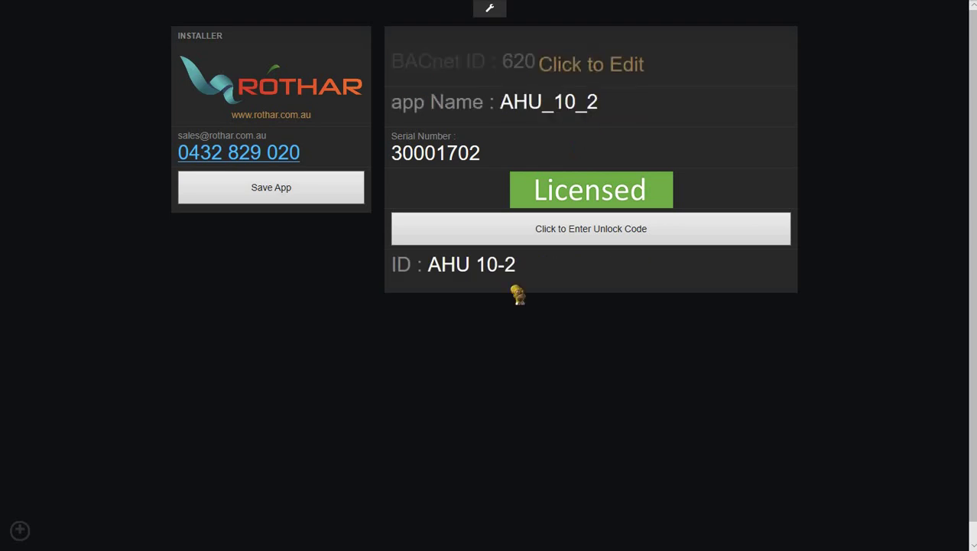
# Revisit the Test Digital Outputs dashboard and go back to the Inputs and Outputs dashboard
pyautogui.click(18, 532)
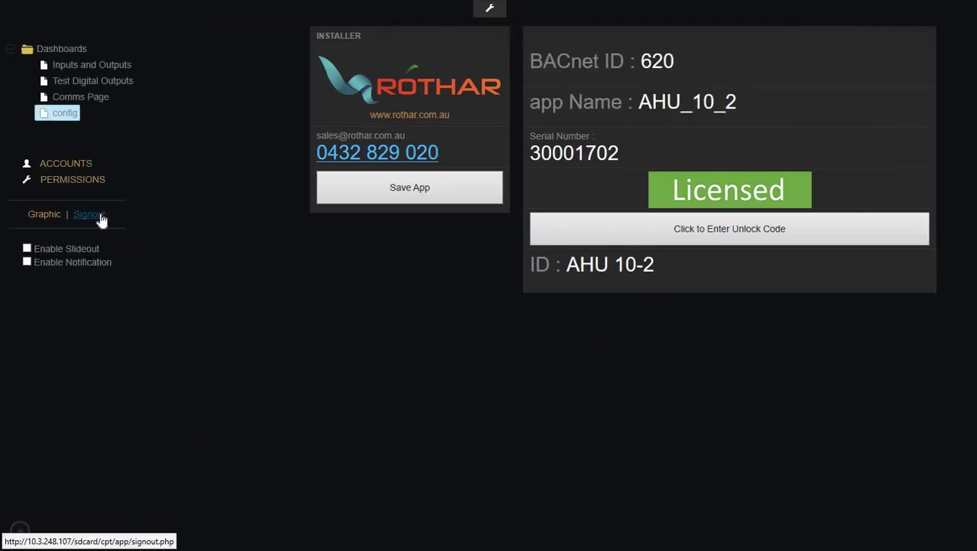
pyautogui.click(113, 82)
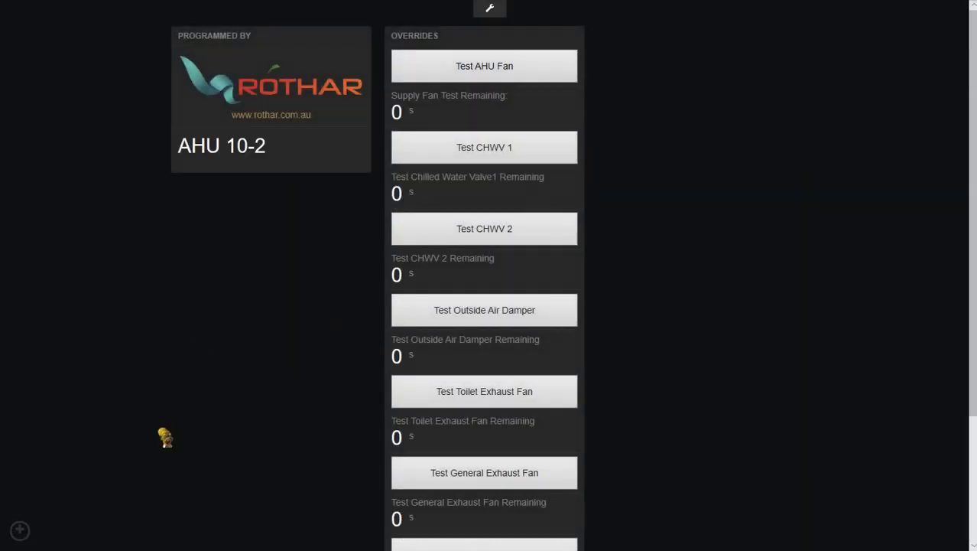
pyautogui.click(19, 529)
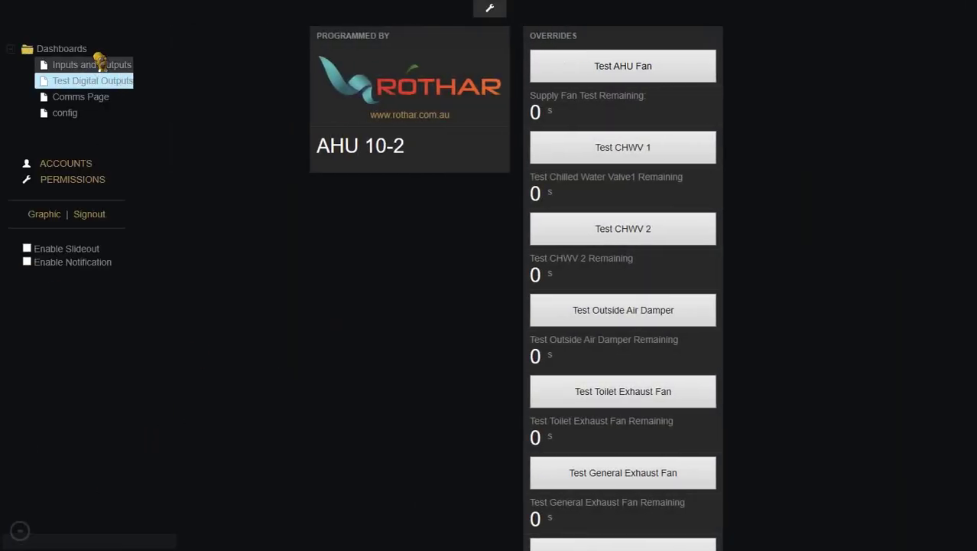
pyautogui.click(93, 64)
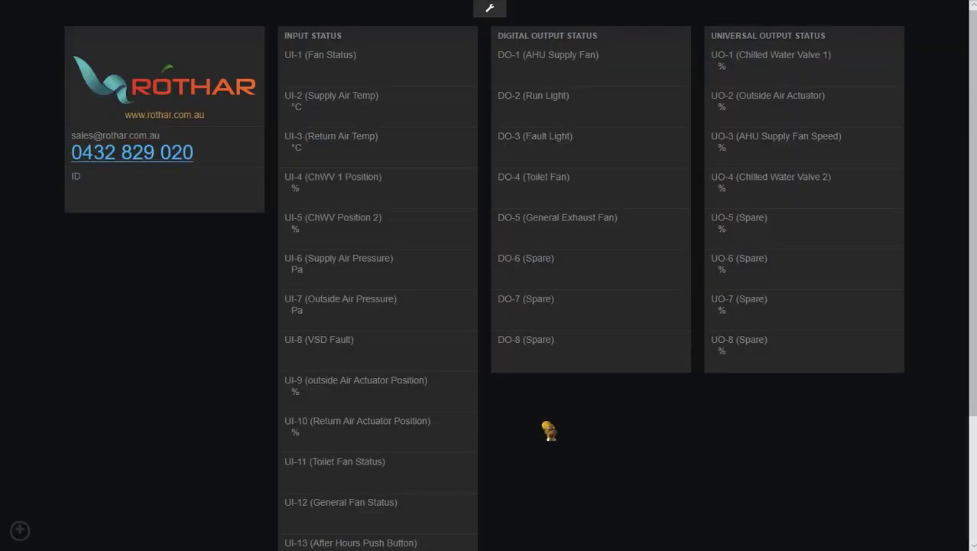